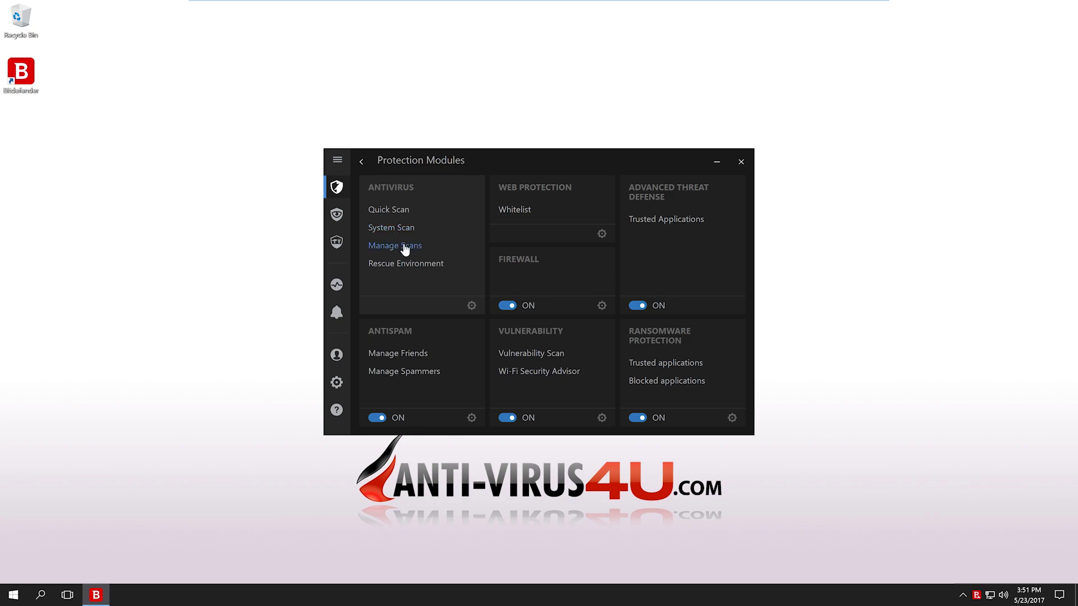
- View the scan task manager and close it, and open the Rescue Environment but cancel its reboot
click(455, 242)
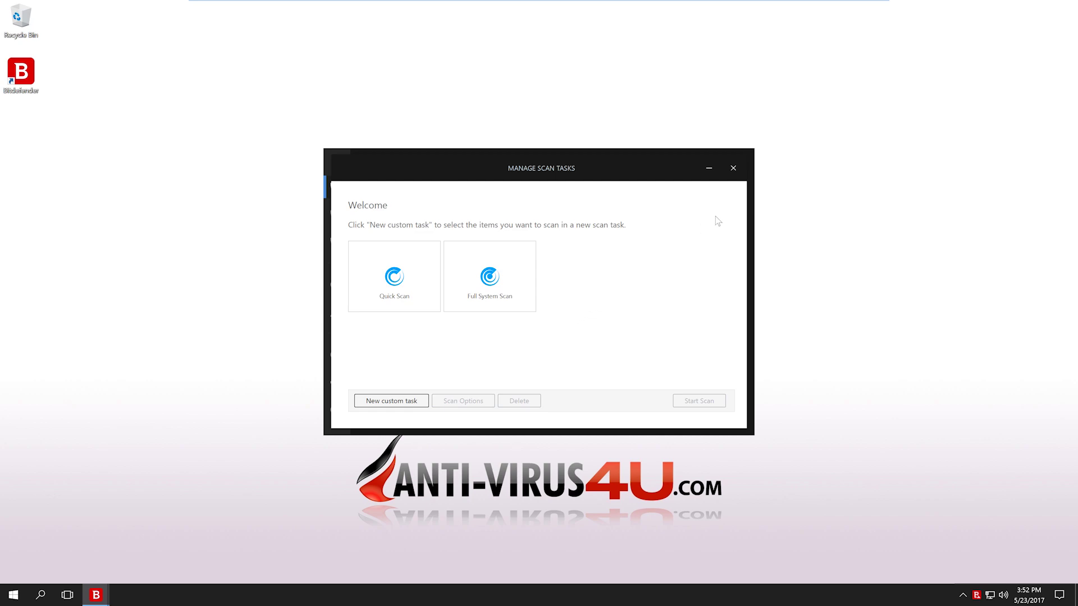
click(733, 168)
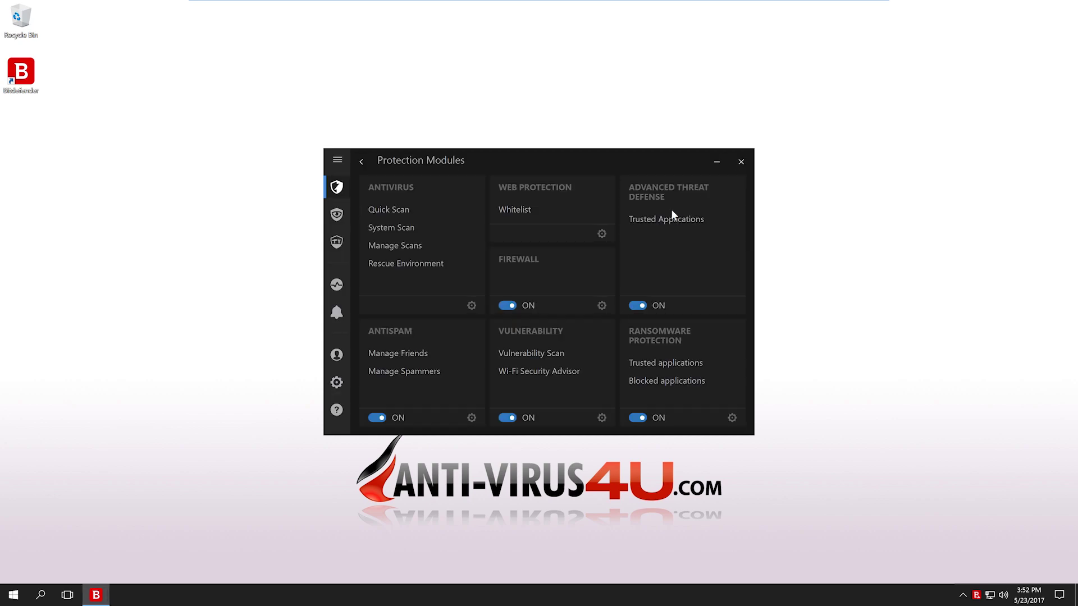
click(437, 265)
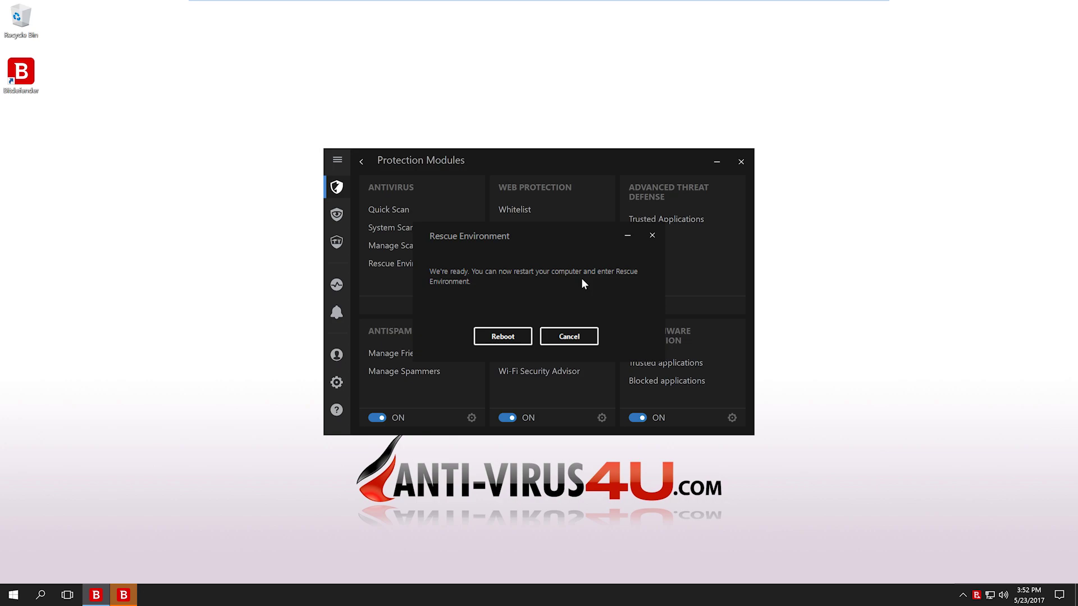
click(584, 337)
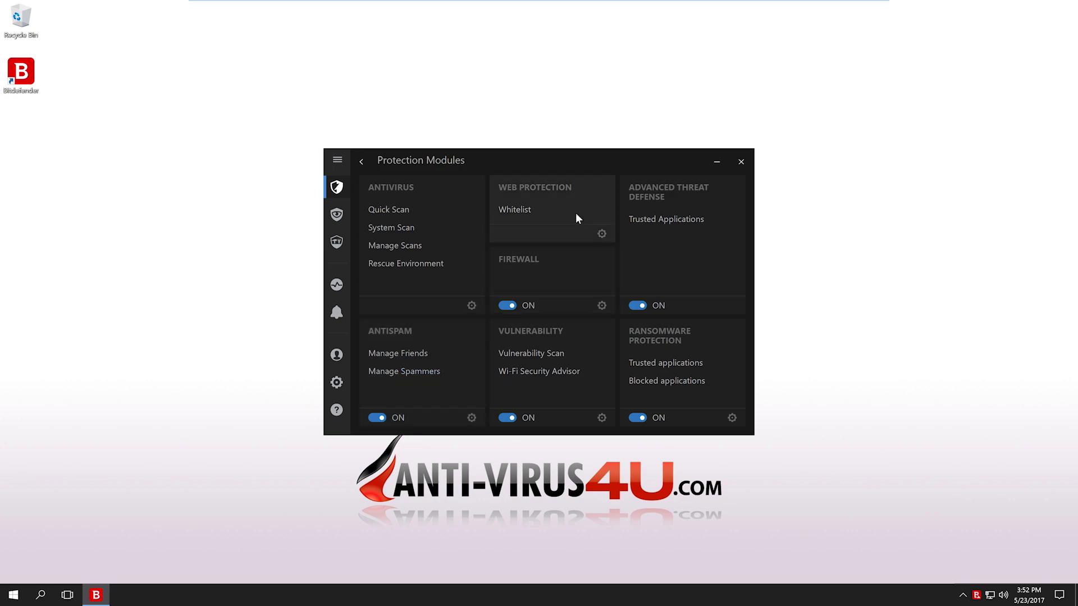
- View the Web Protection whitelist and close it without adding any URL
click(527, 215)
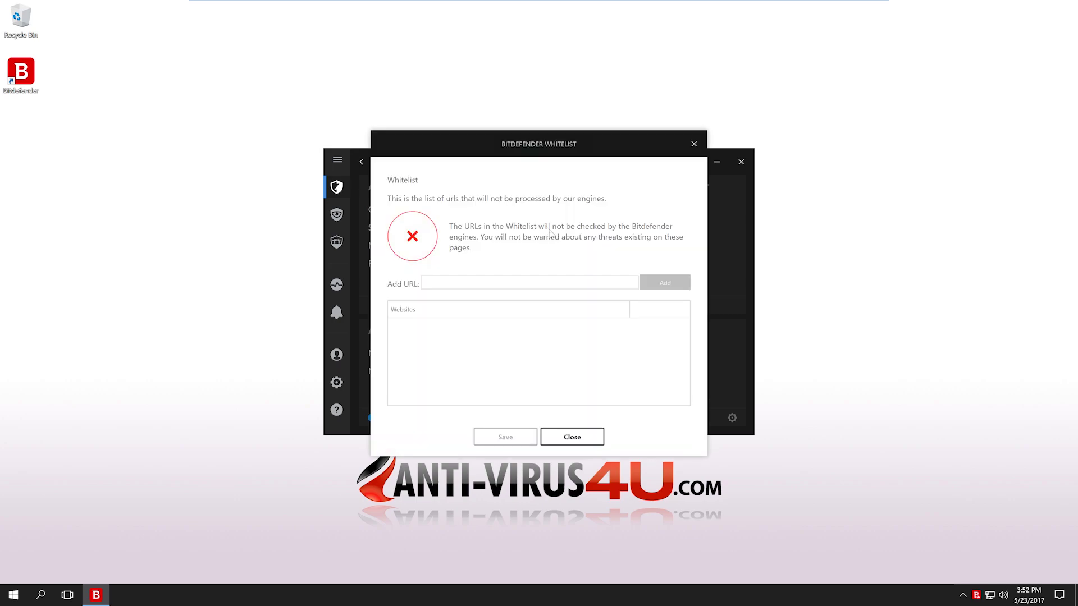
key(Escape)
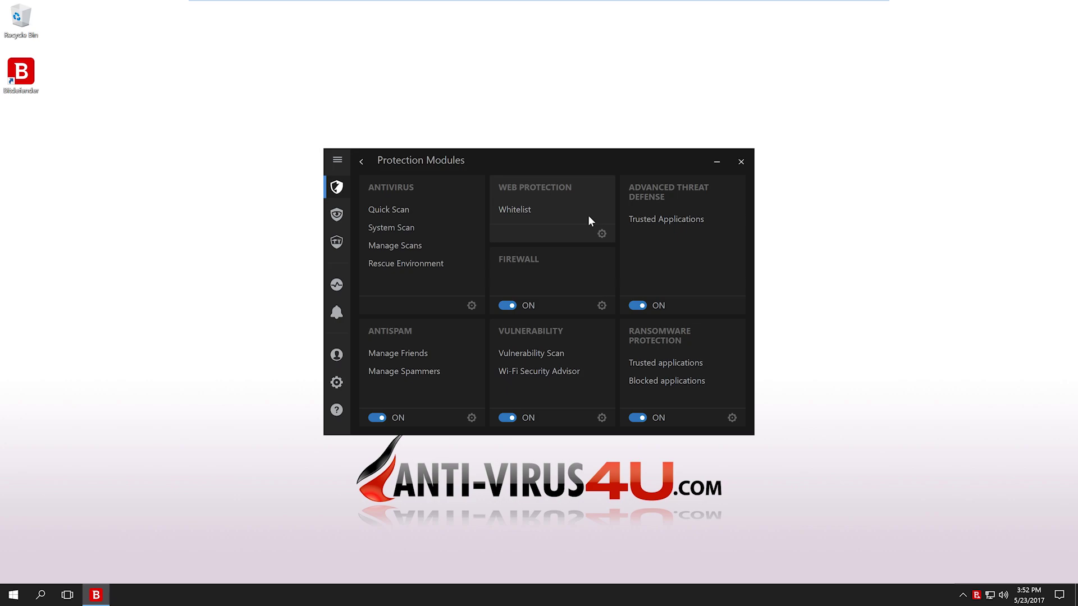
click(523, 211)
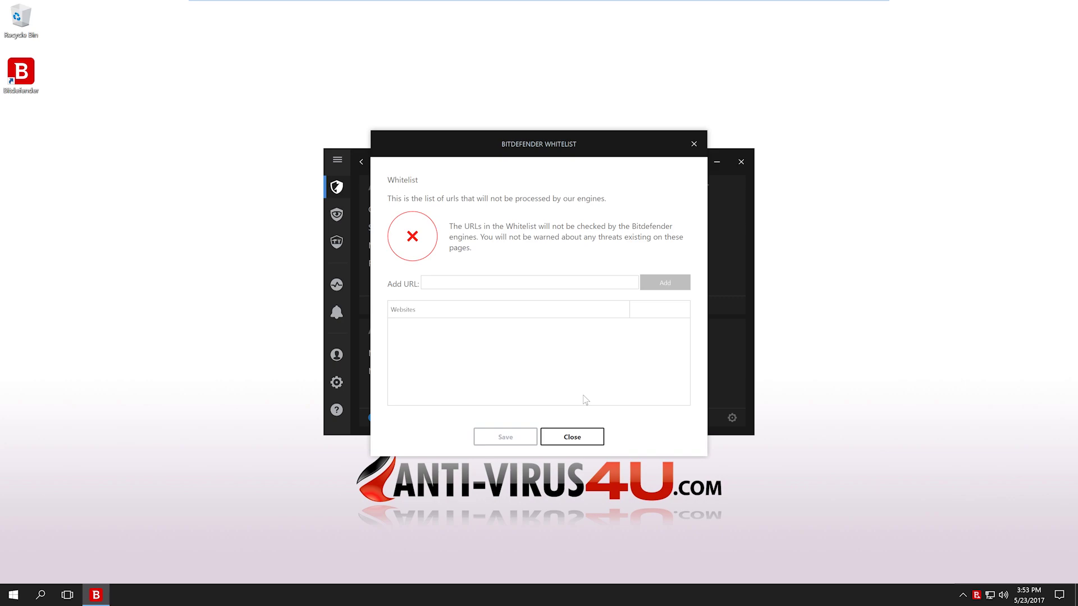
click(572, 437)
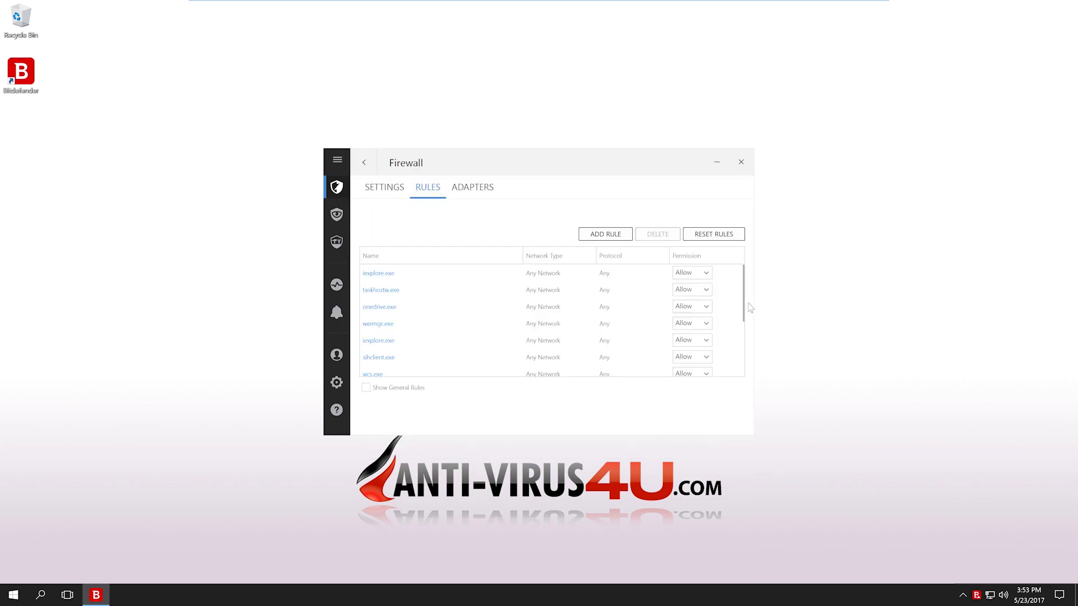
- Examine the firewall's application rules and its network adapter exceptions
click(742, 313)
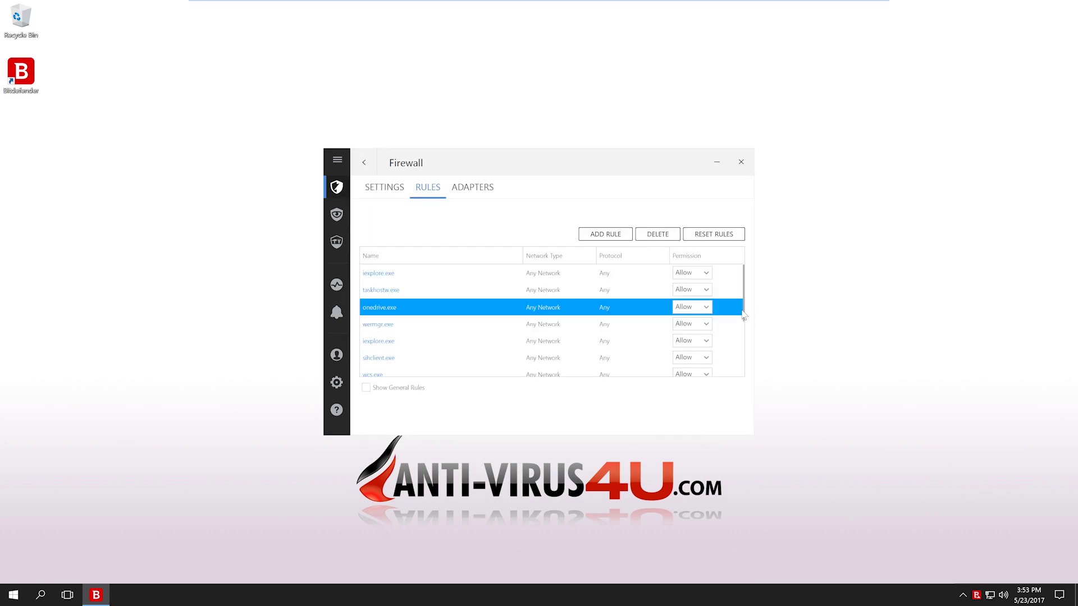
scroll(745, 322, down, 1)
mouse_move(744, 322)
mouse_down()
mouse_move(744, 380)
mouse_move(746, 336)
mouse_up()
click(705, 319)
click(706, 319)
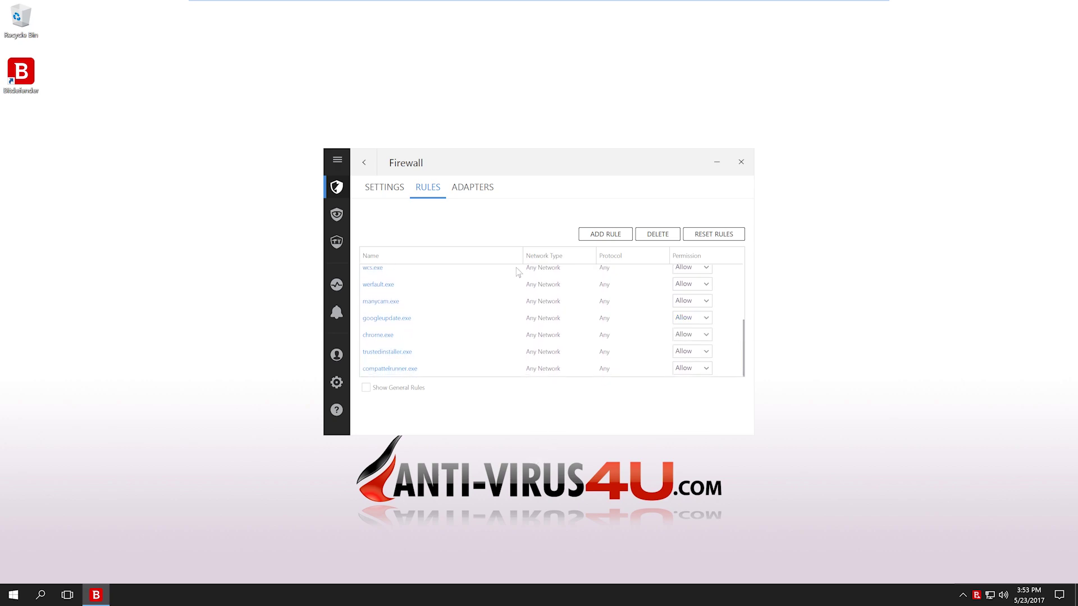
click(488, 197)
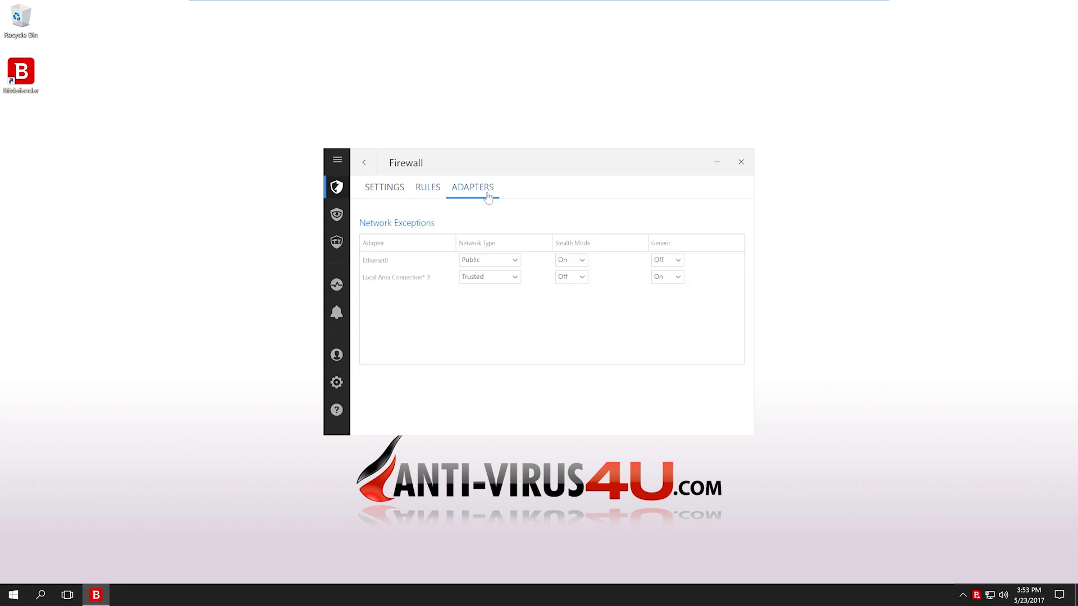
click(426, 189)
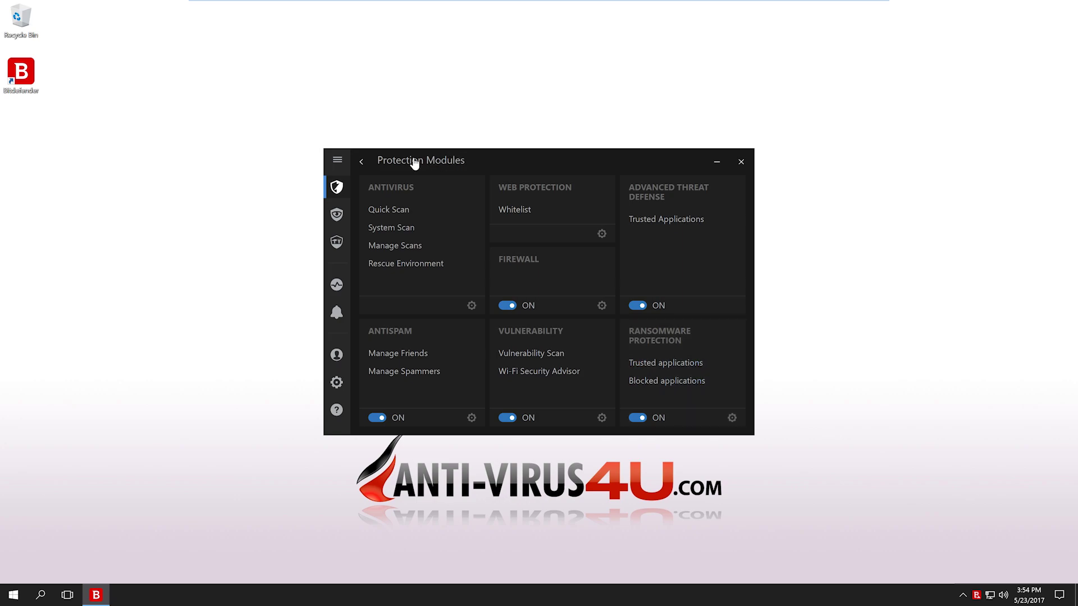
- Open the Safepay browser from the Privacy section and load paypal.com in it
click(339, 162)
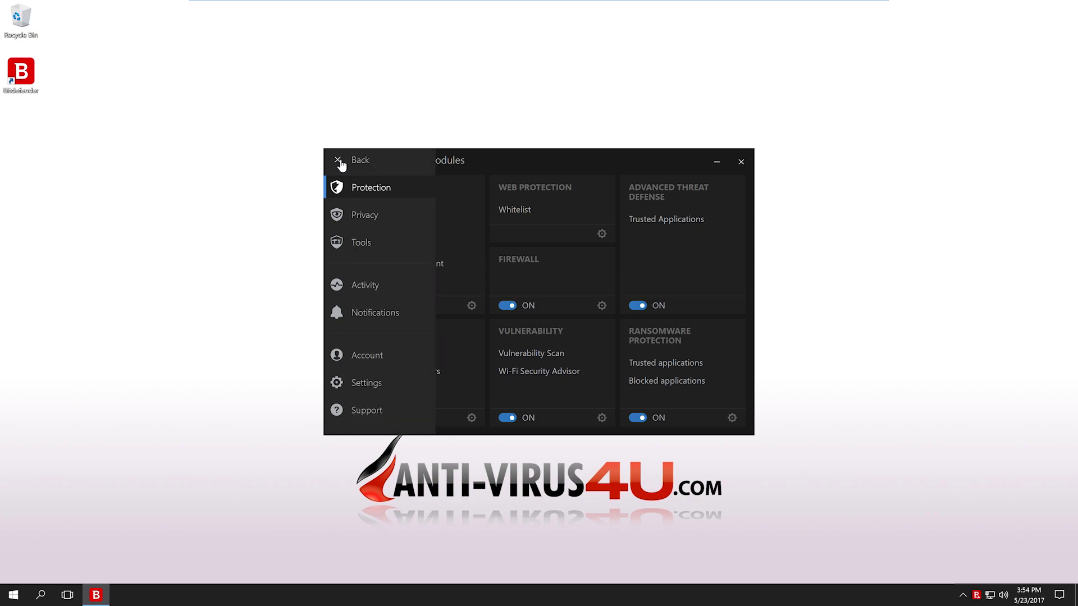
click(391, 219)
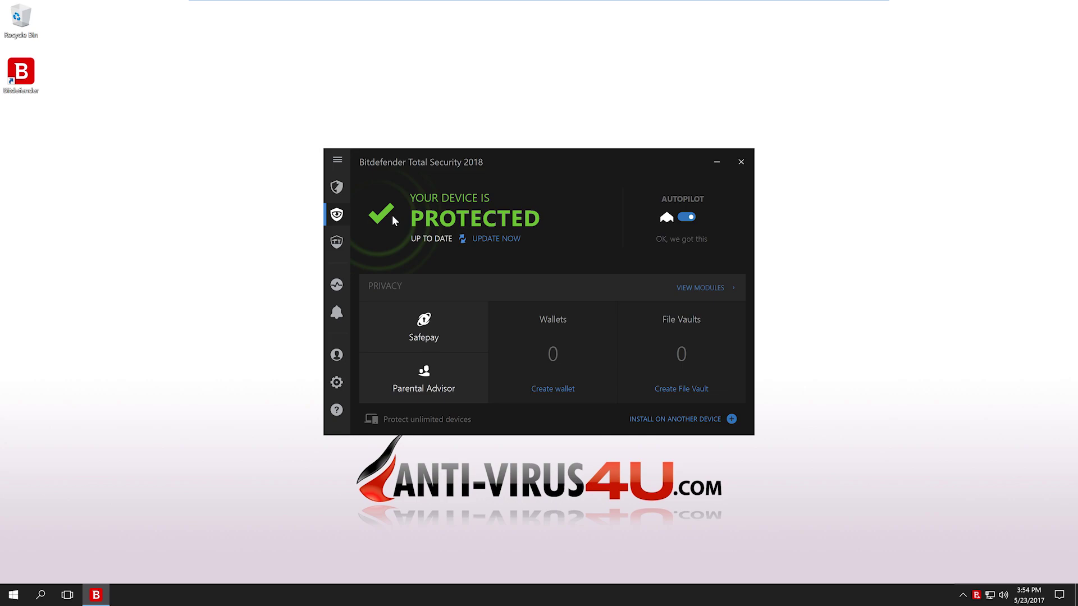
click(473, 325)
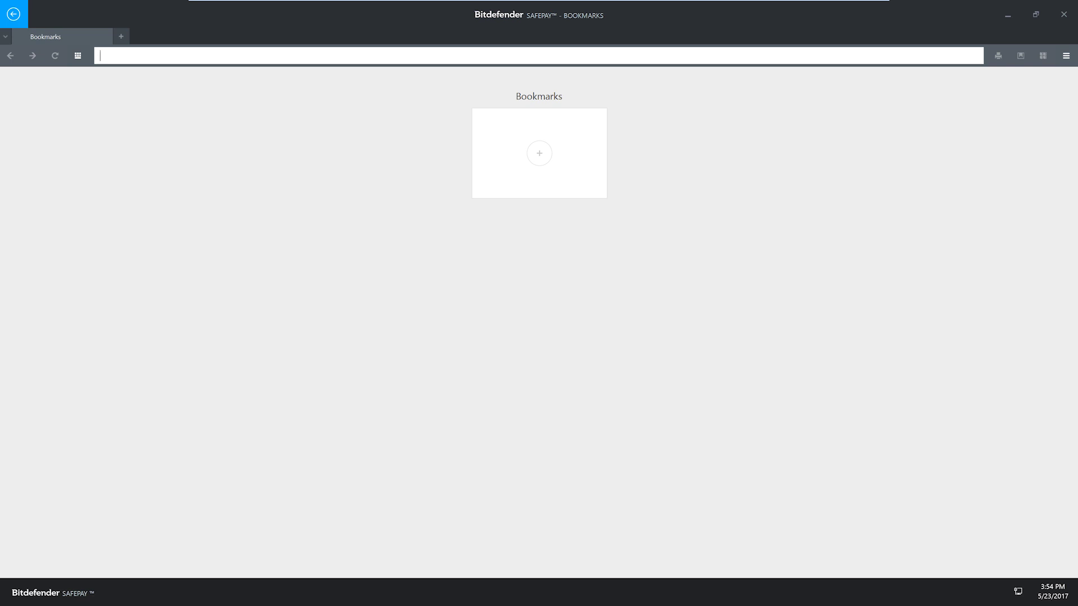
text(paypal.com)
key(Return)
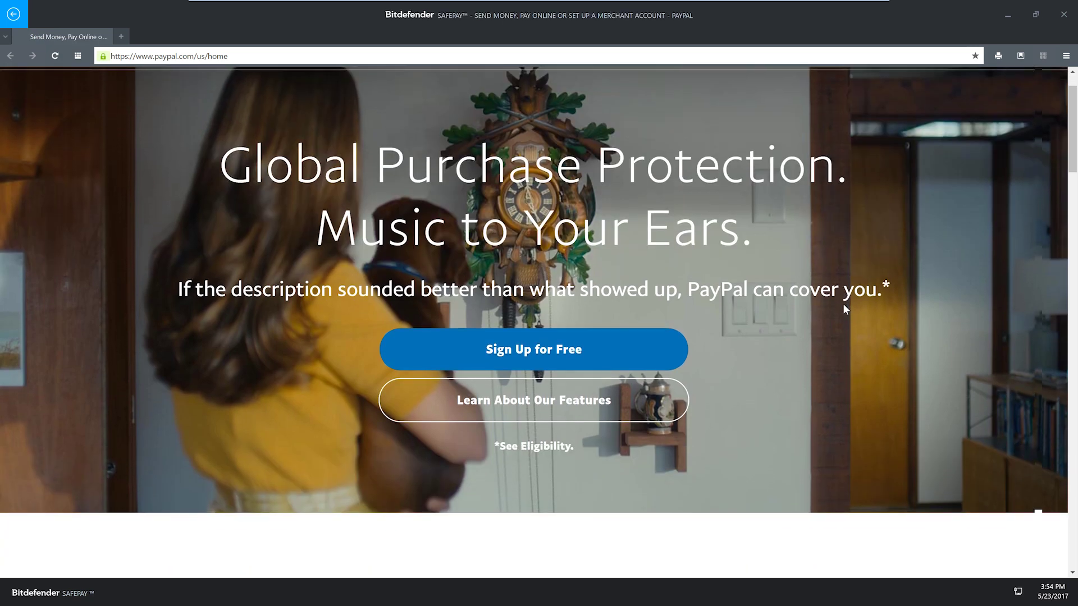
- Look through the PayPal home page and close the Safepay browser
scroll(844, 307, down, 4)
scroll(843, 309, down, 4)
drag(1072, 224, 1073, 151)
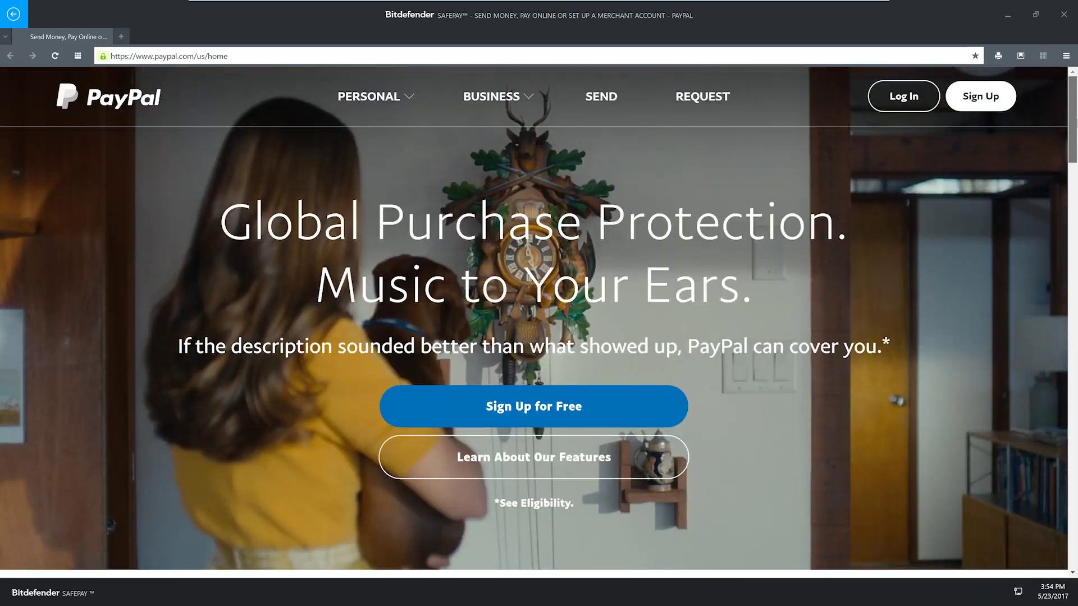
click(1069, 17)
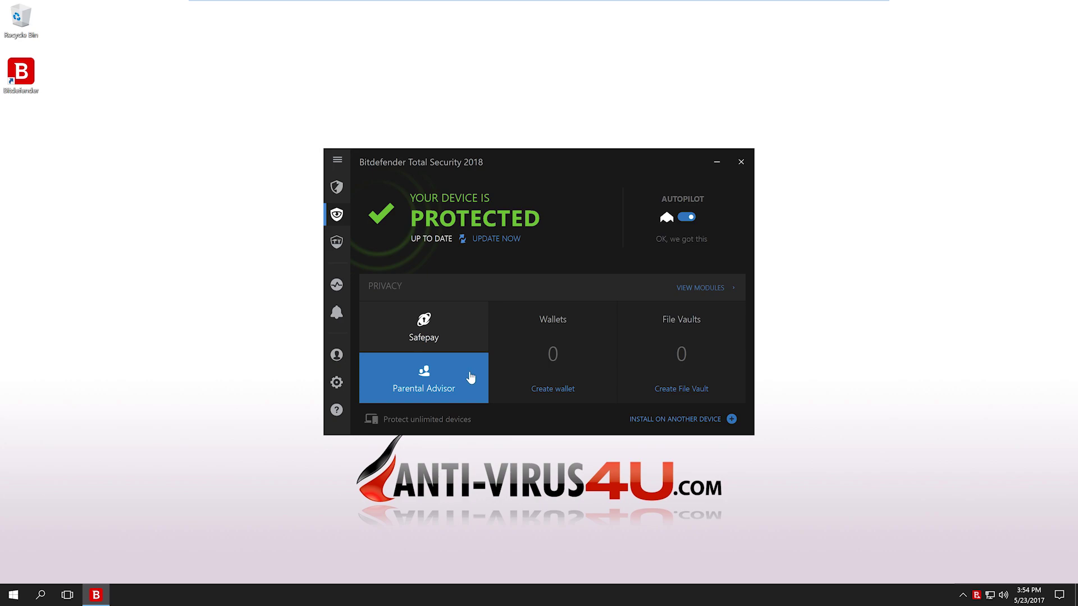
- Open Parental Advisor, examine its monitoring areas such as Visited places and Child's Interests, and minimize the browser
click(470, 377)
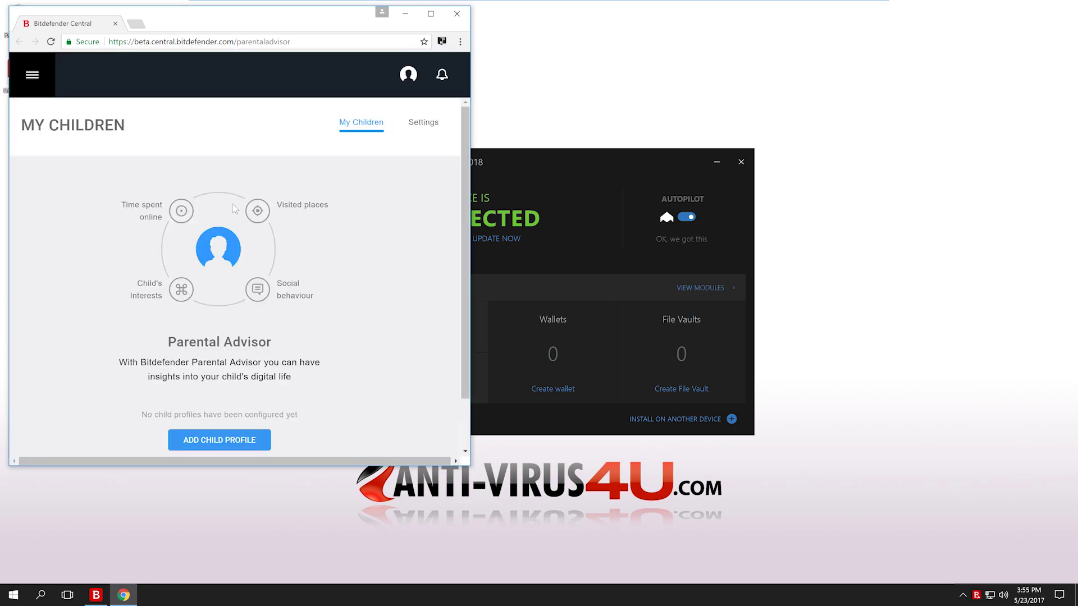
drag(276, 205, 329, 206)
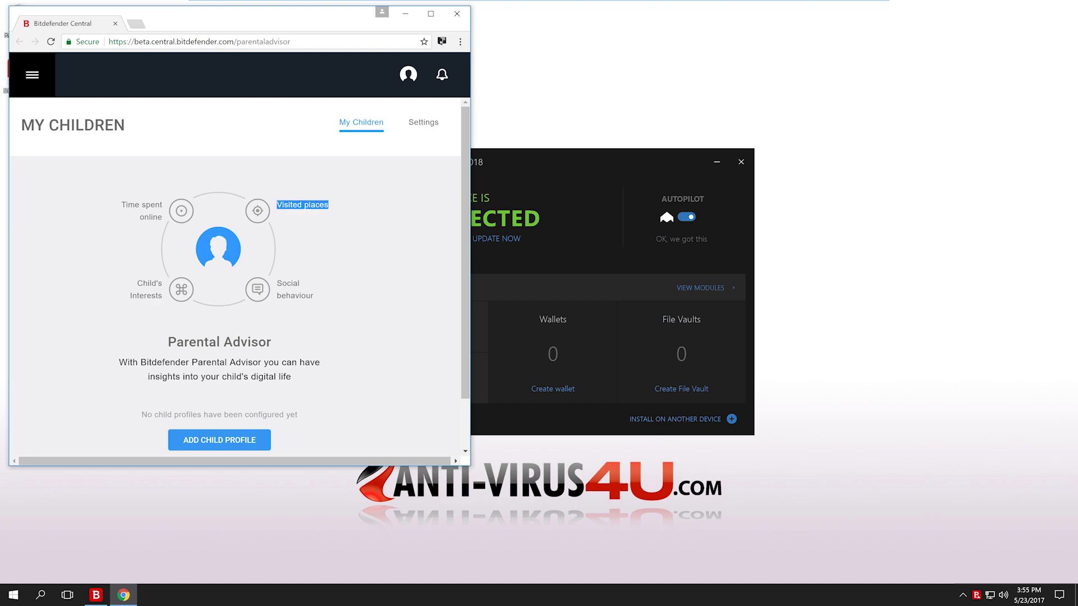
click(354, 221)
scroll(355, 223, down, 1)
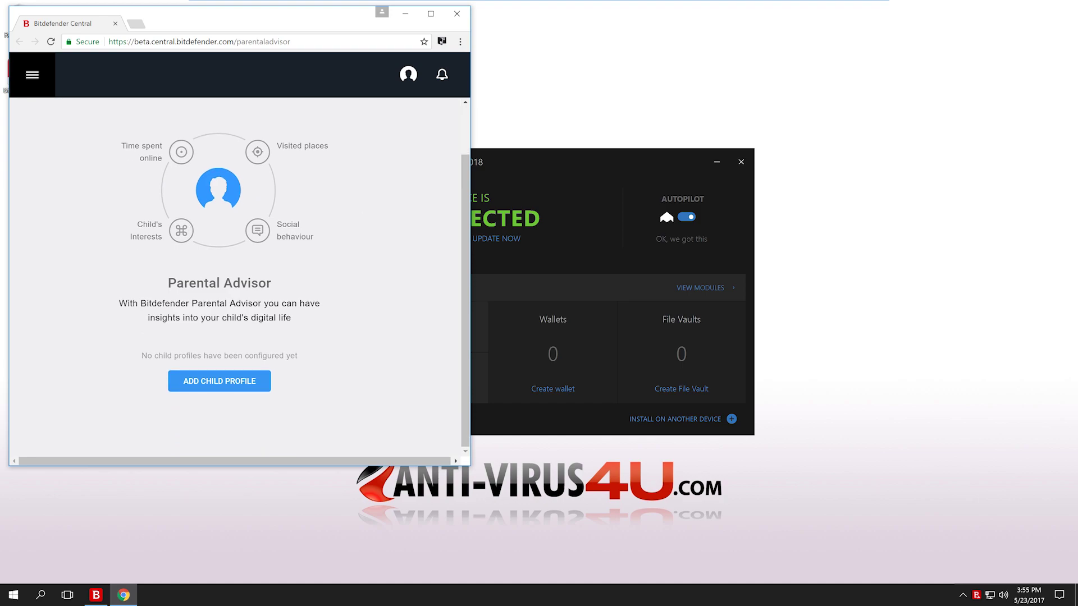
drag(134, 221, 162, 240)
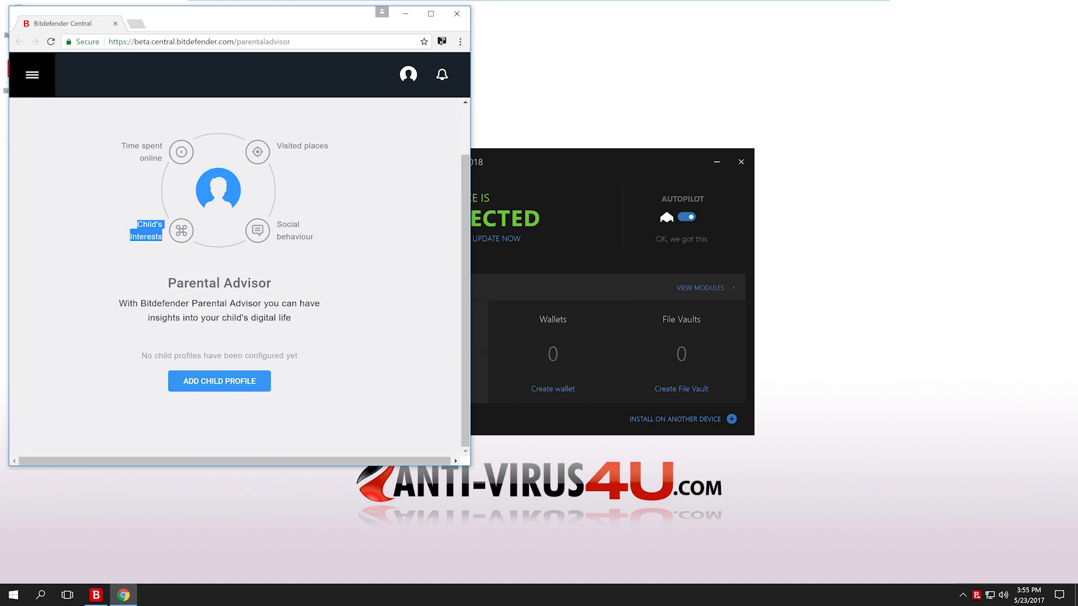
click(176, 243)
drag(133, 222, 161, 240)
click(236, 296)
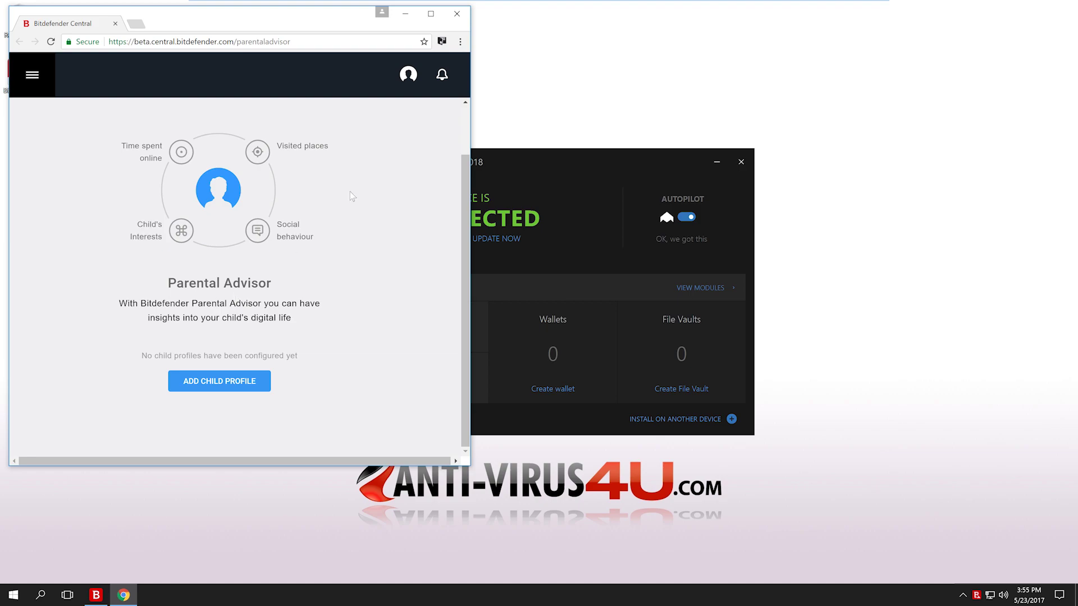
click(404, 14)
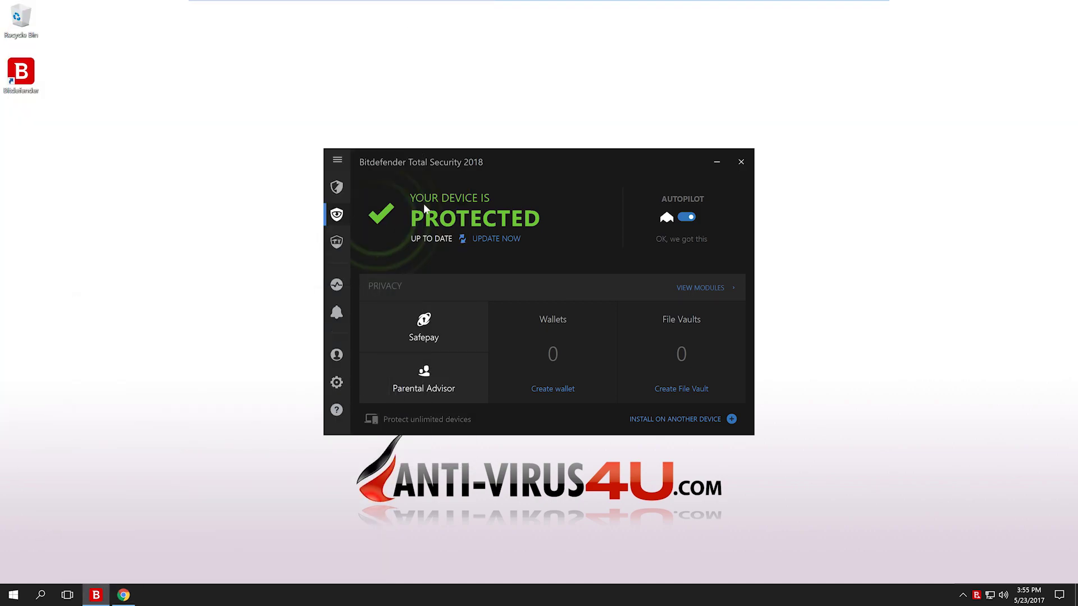
- From the Privacy modules, open the File Shredder and the list of applications with webcam access
click(708, 287)
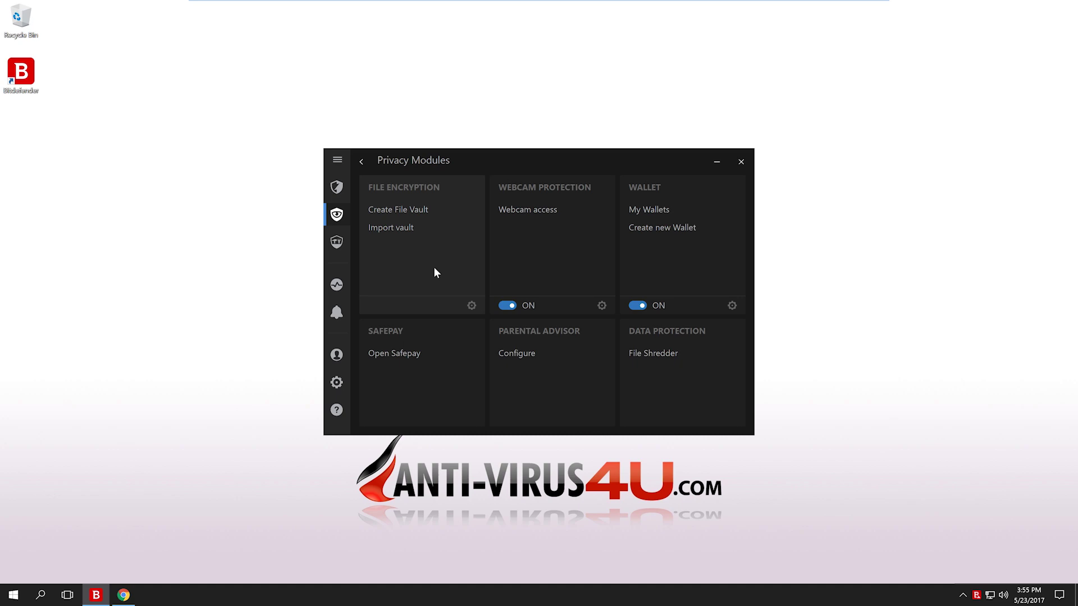
click(662, 354)
click(538, 210)
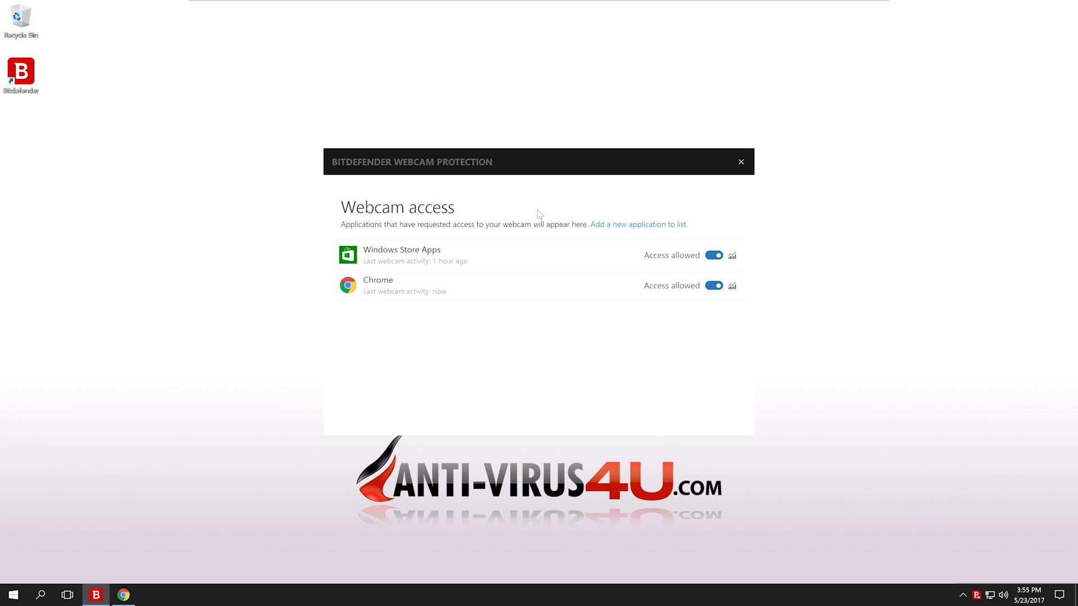
- Switch to Chrome and bring the live stream of the HTML5 webcam demo page into view
click(963, 595)
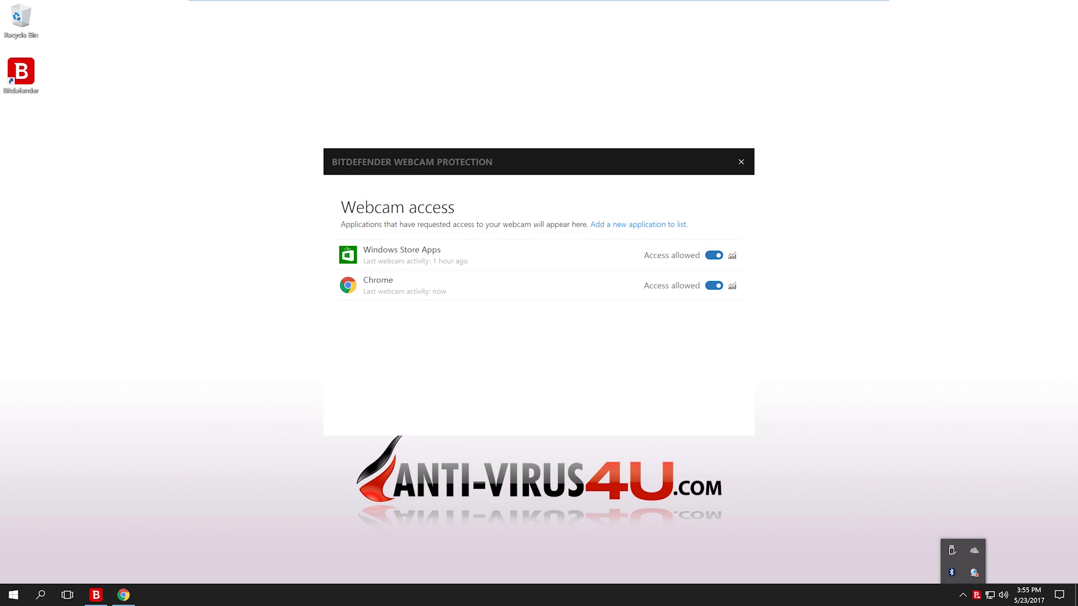
click(567, 558)
click(123, 595)
scroll(202, 311, down, 1)
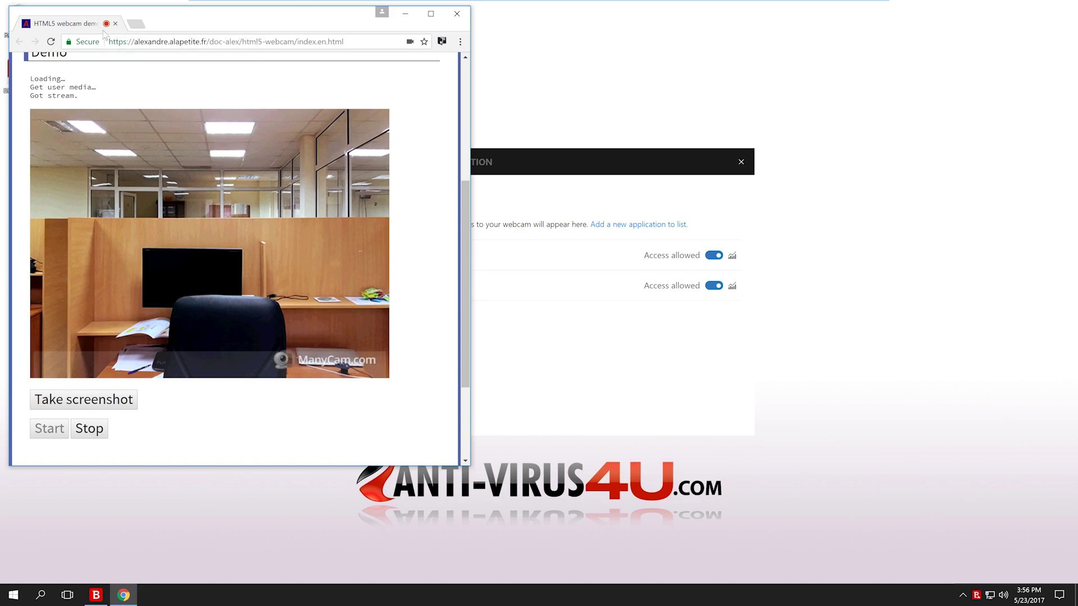
- Block webcam access for Windows Store Apps and Chrome, and check the webcam demo page in Chrome
click(513, 164)
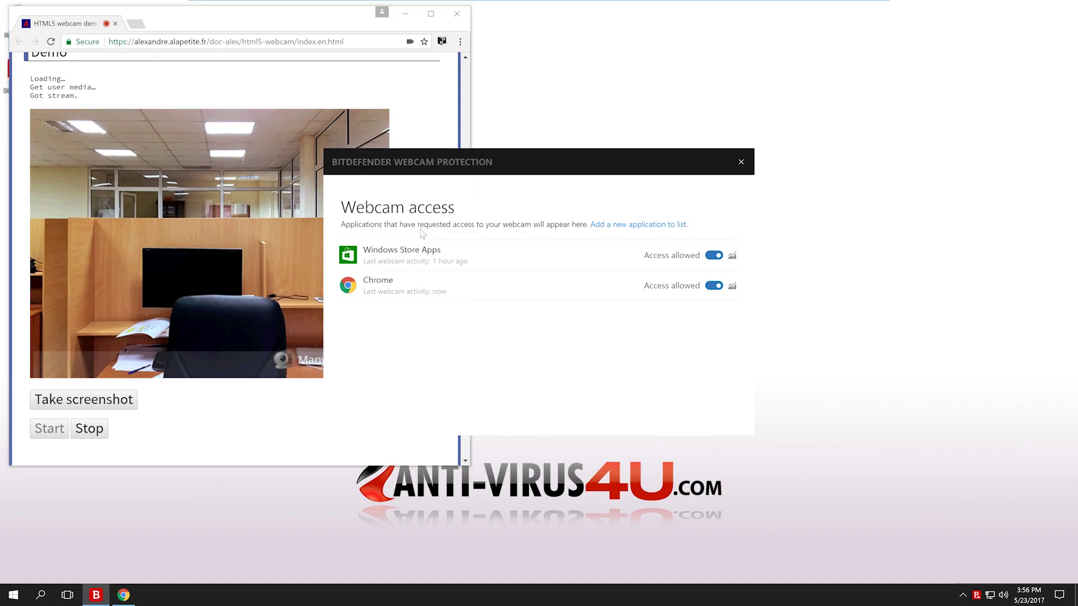
click(380, 289)
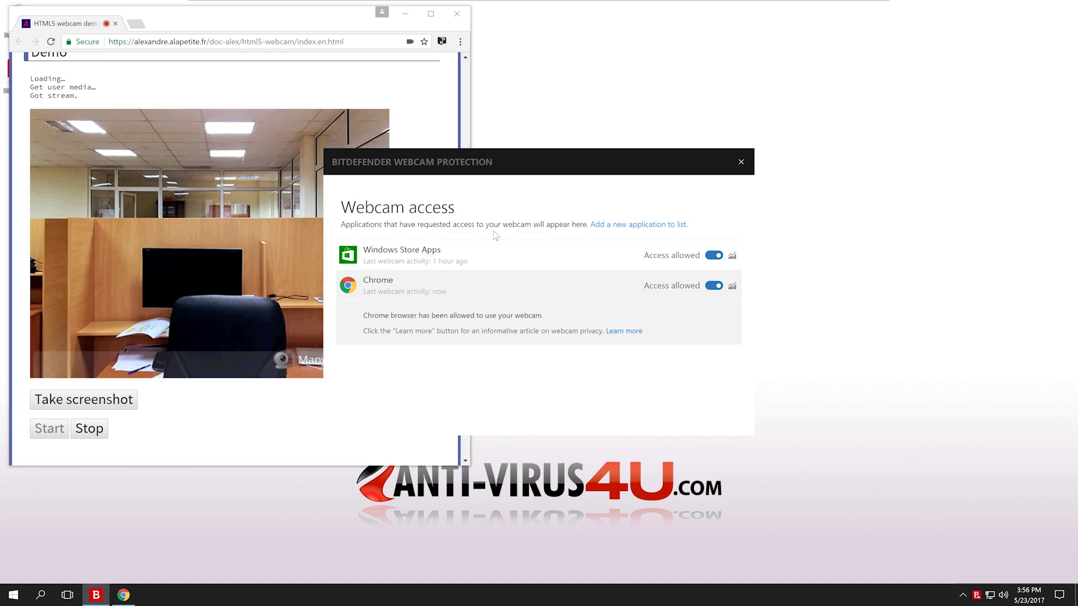
click(714, 286)
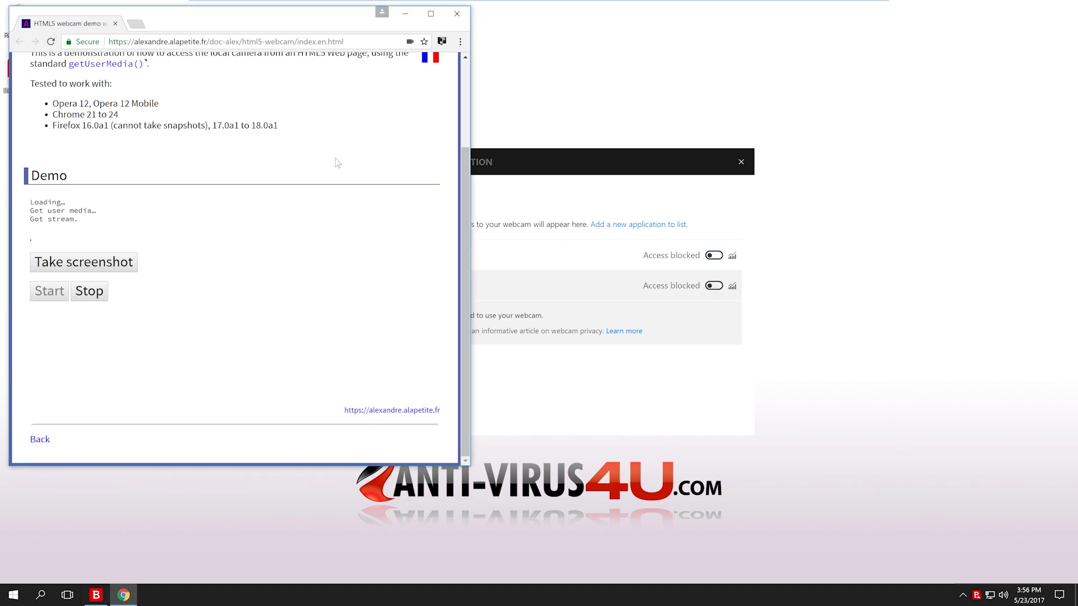
drag(463, 185, 460, 227)
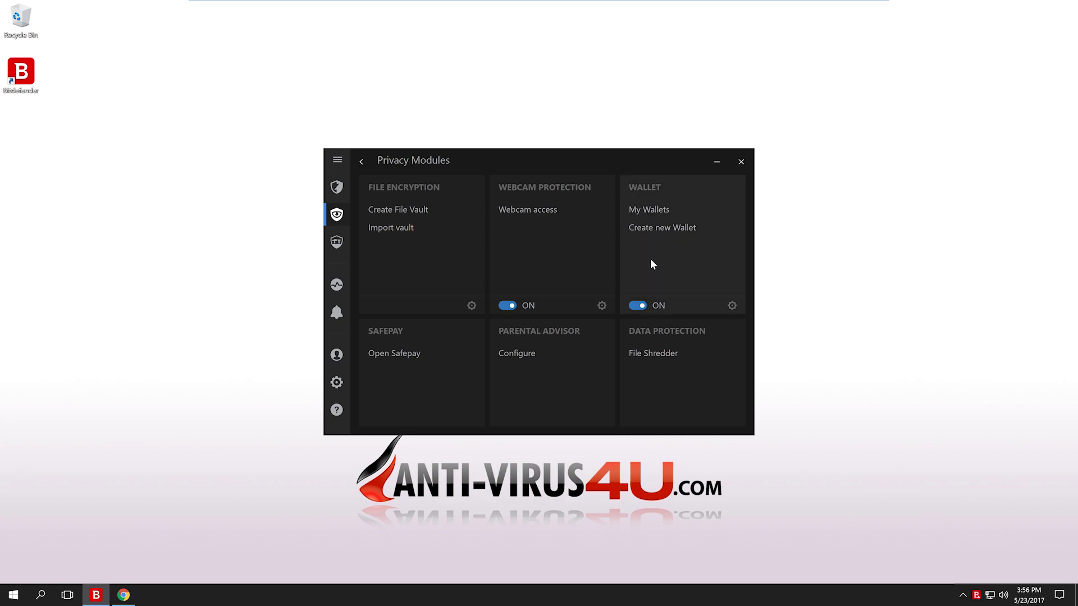
- Open the My Wallets page, check the Bitdefender Wallet extension in Chrome, and minimize the browser
click(659, 210)
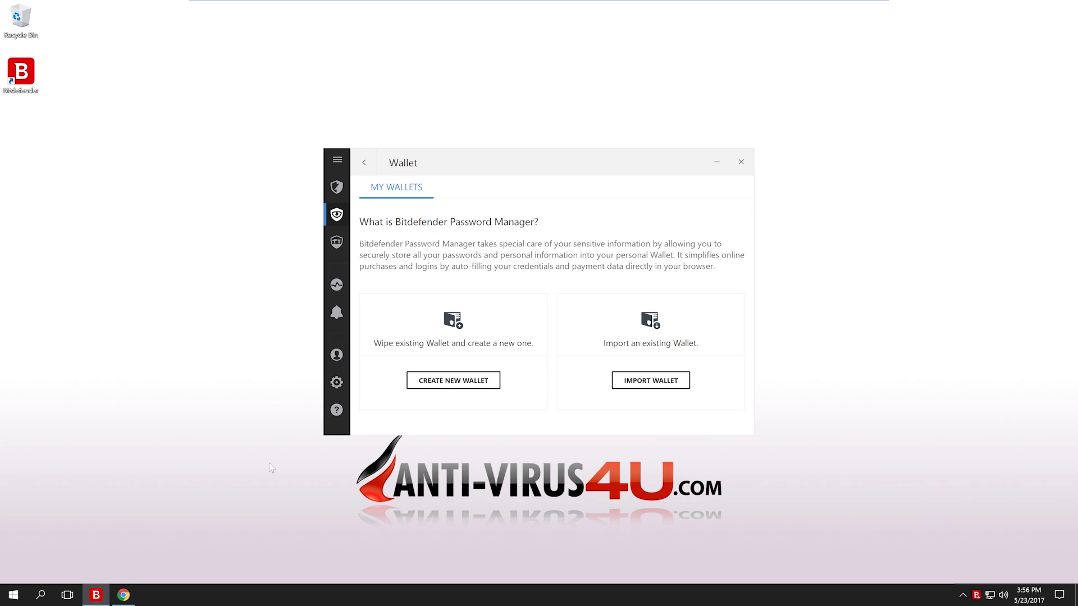
click(124, 595)
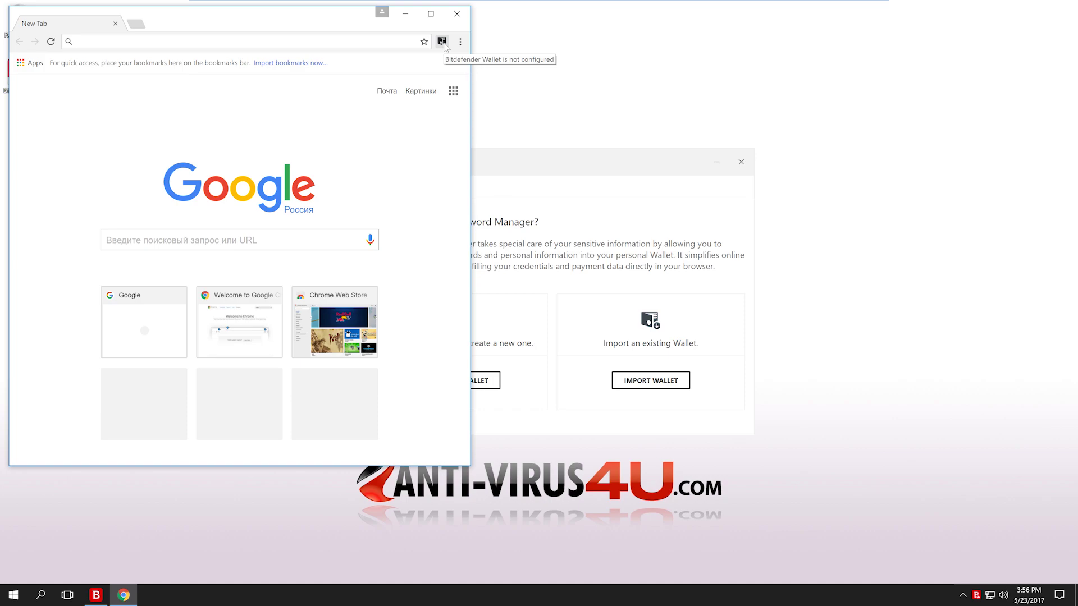
click(405, 14)
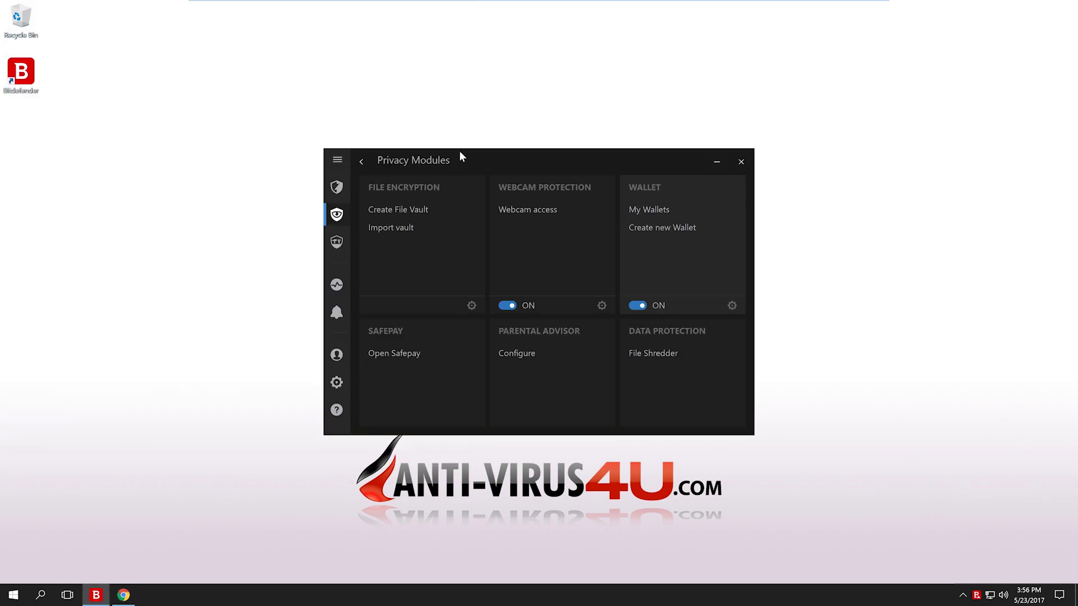
- View the Tools section with its optimizer, Anti-Theft and Disk Cleanup features, and open the program's Settings
click(339, 161)
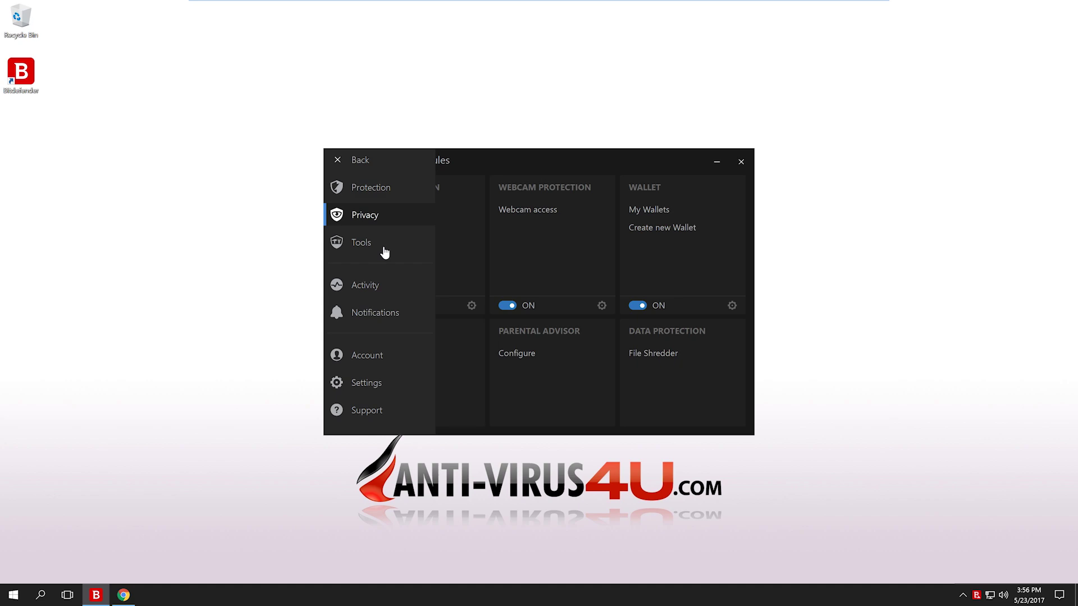
click(384, 248)
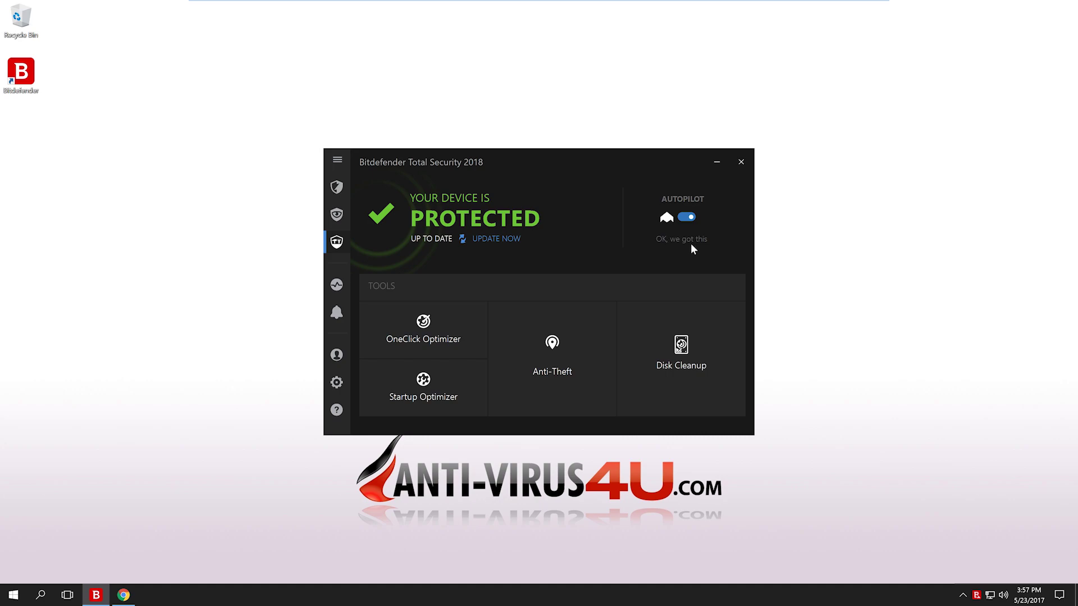
click(337, 160)
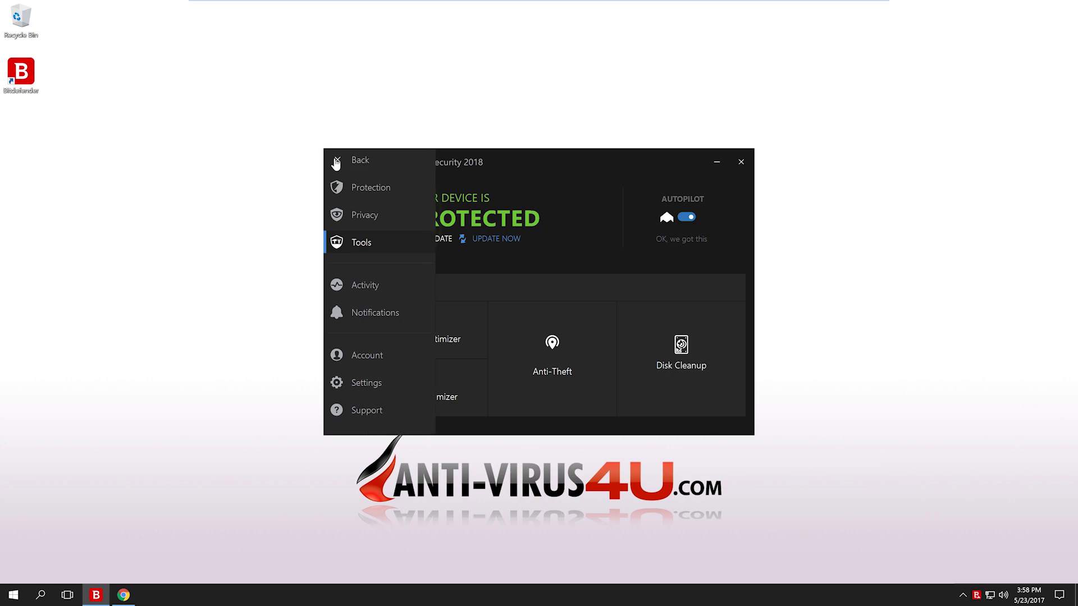
click(362, 388)
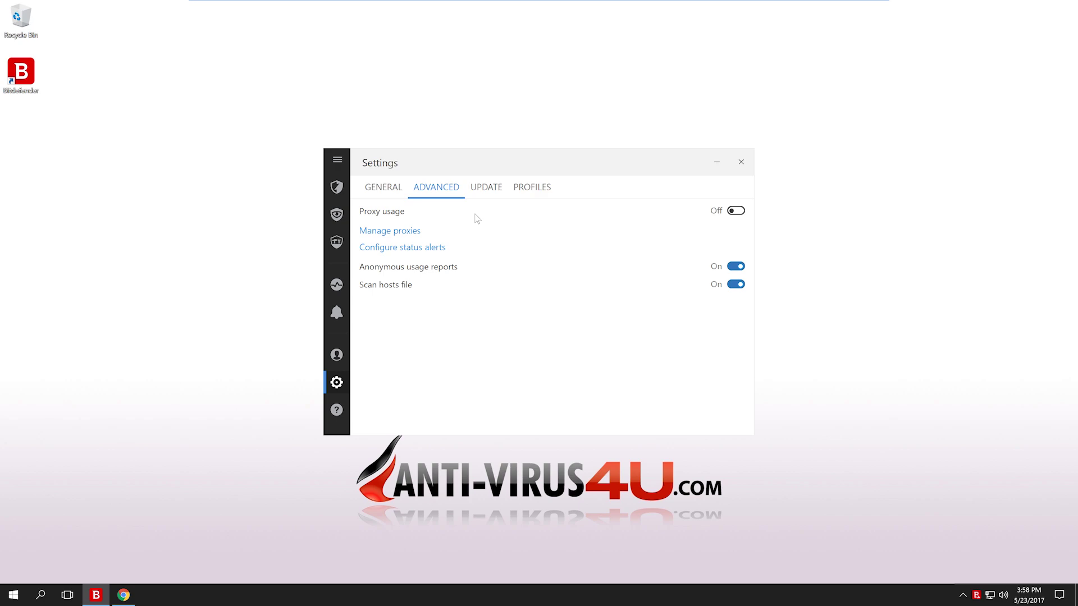
- Review the Update settings and the available choices for the update processing rules, keeping Silent update
click(485, 191)
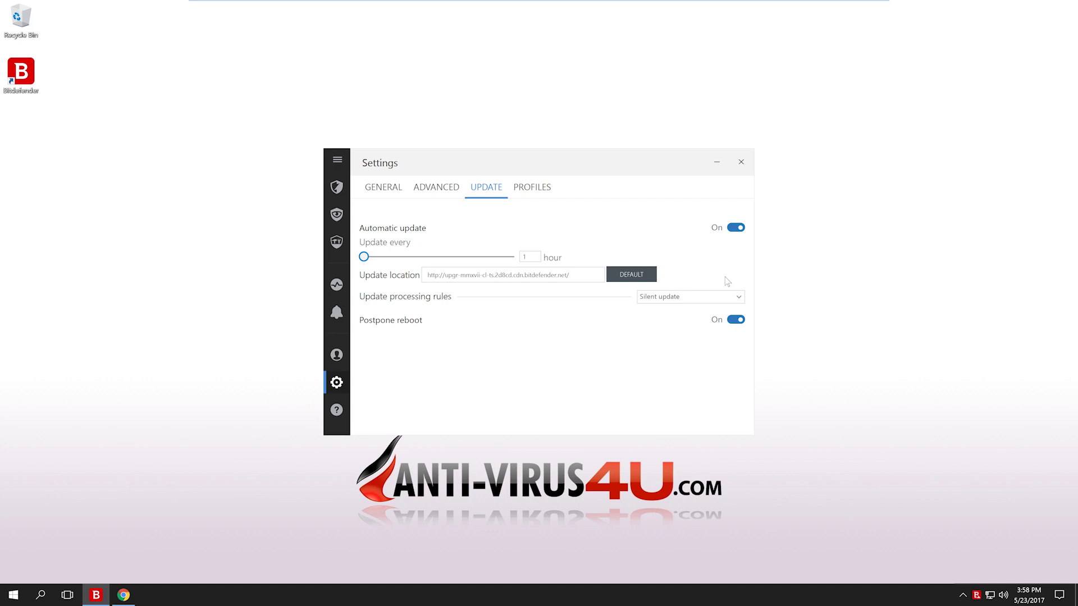
click(739, 298)
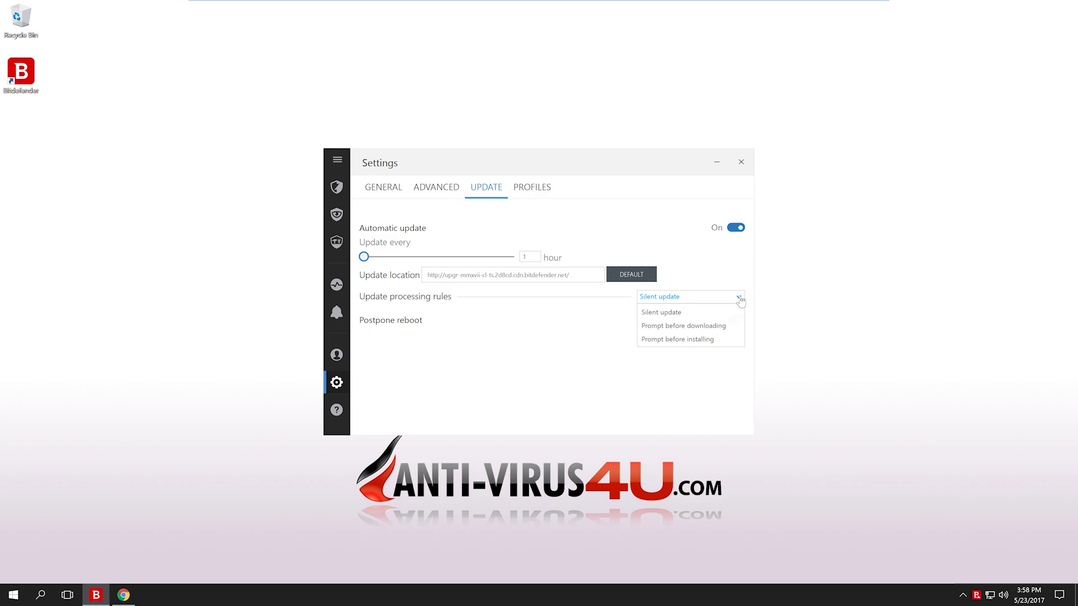
click(741, 300)
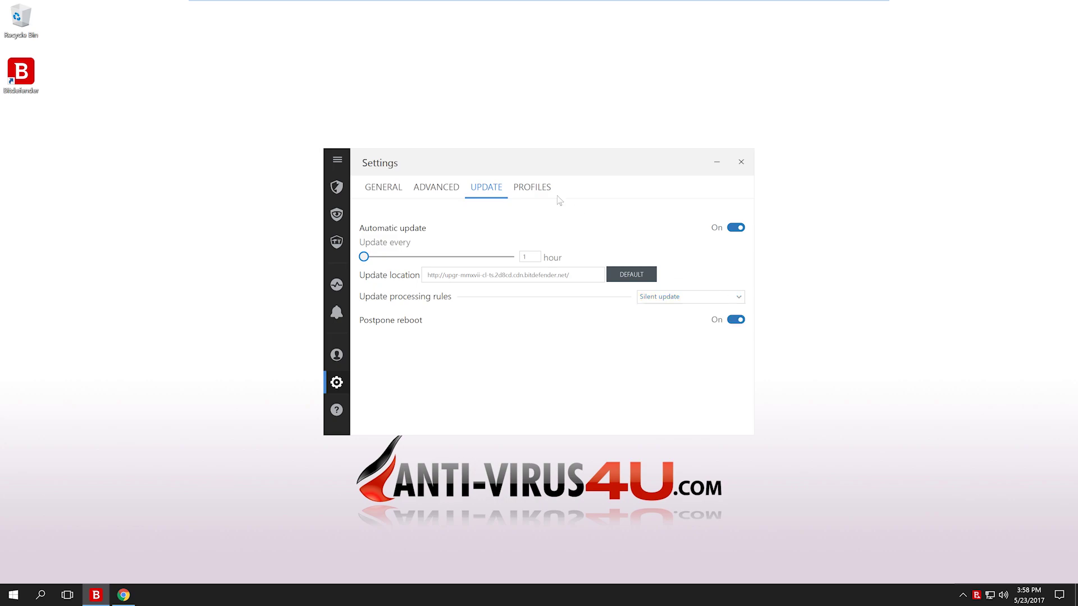
- Open the Profiles settings and look through the list of profiles that can be activated manually
click(533, 191)
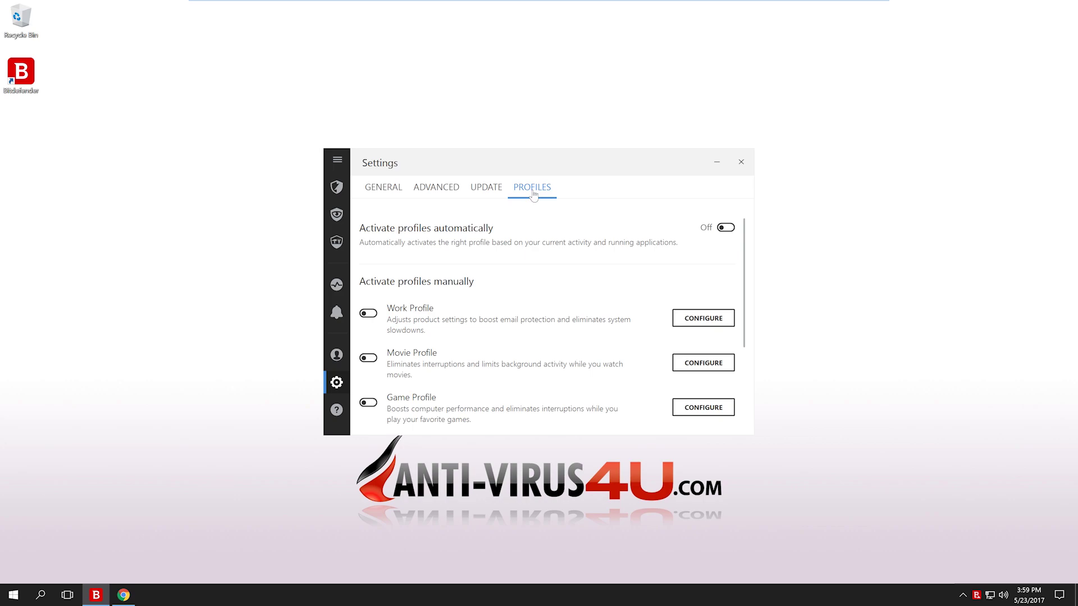
scroll(745, 305, down, 1)
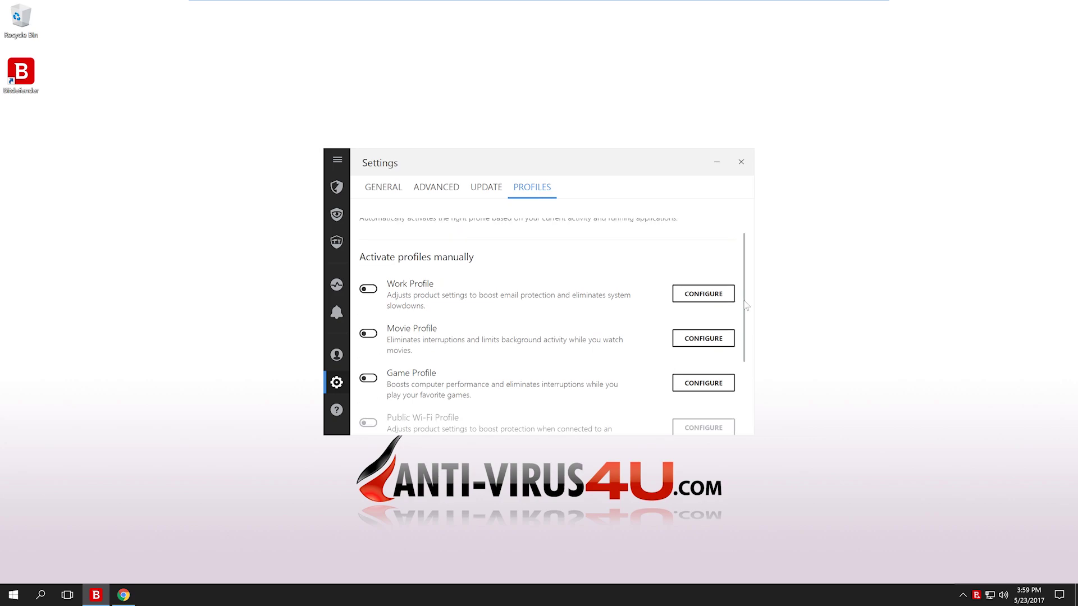
drag(746, 305, 747, 327)
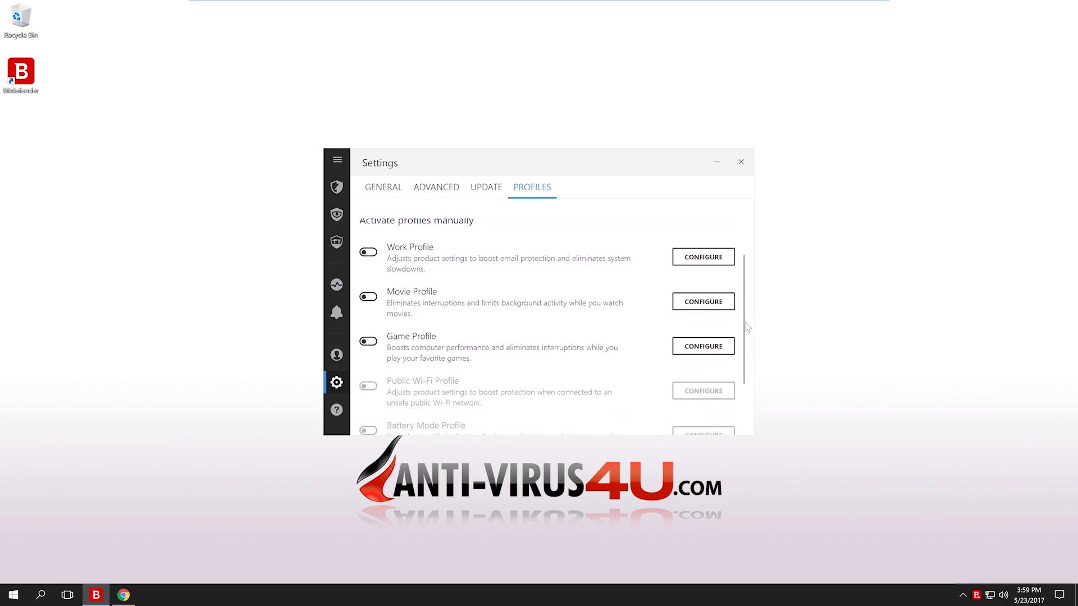